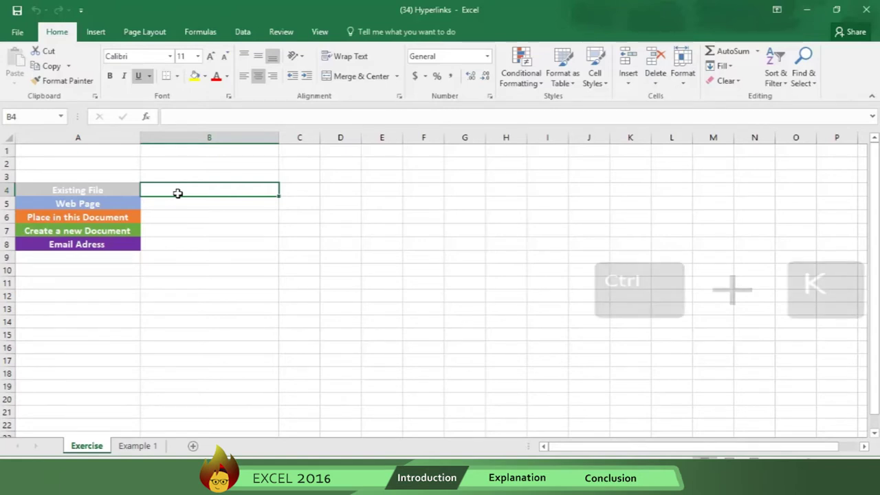
Step: Open the Insert Hyperlink dialog for empty cell B4 from the Insert ribbon's Link command
key(ctrl+k)
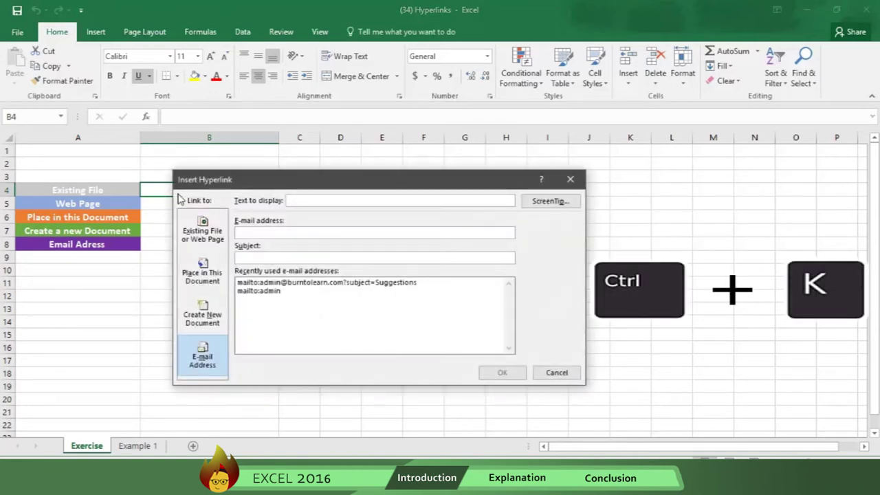
click(558, 373)
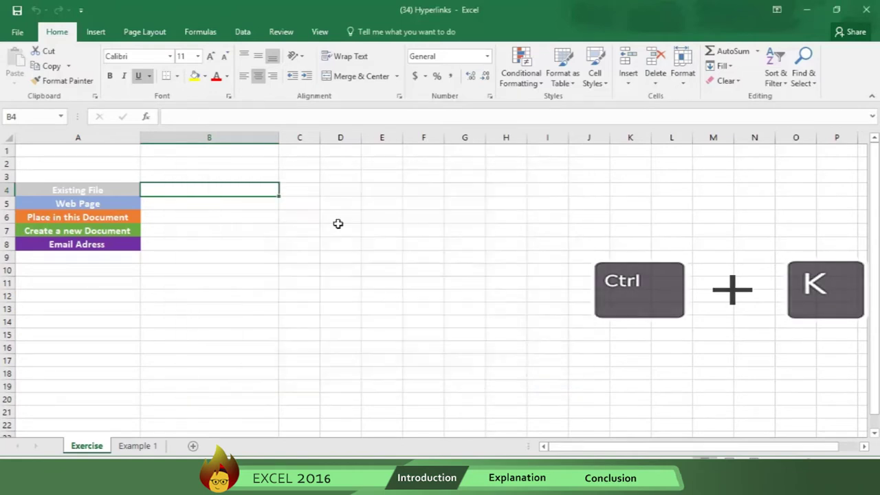
click(96, 32)
click(699, 69)
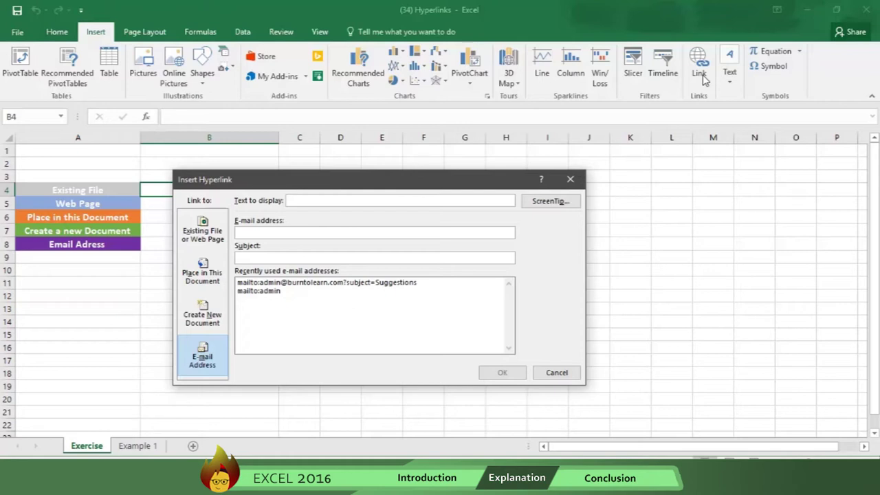
Step: Link B4 to the existing file water_mark.docx with display text 'Test 1' and test the link
click(204, 233)
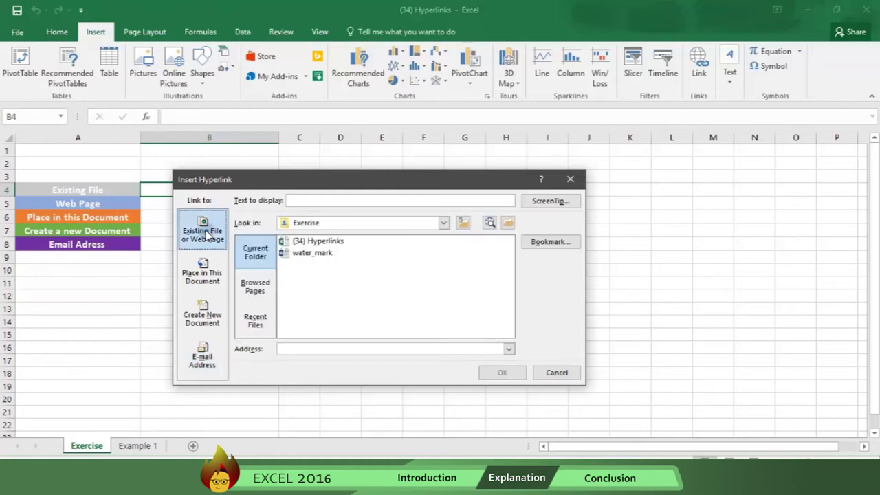
click(304, 260)
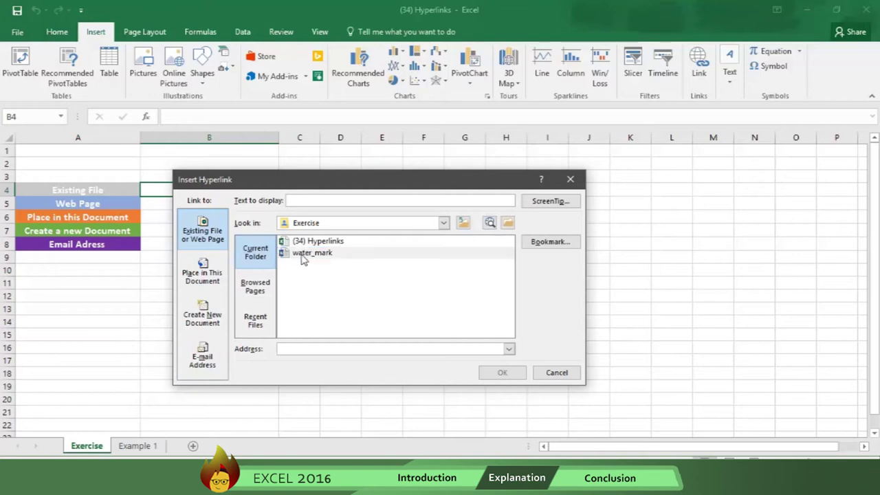
click(304, 256)
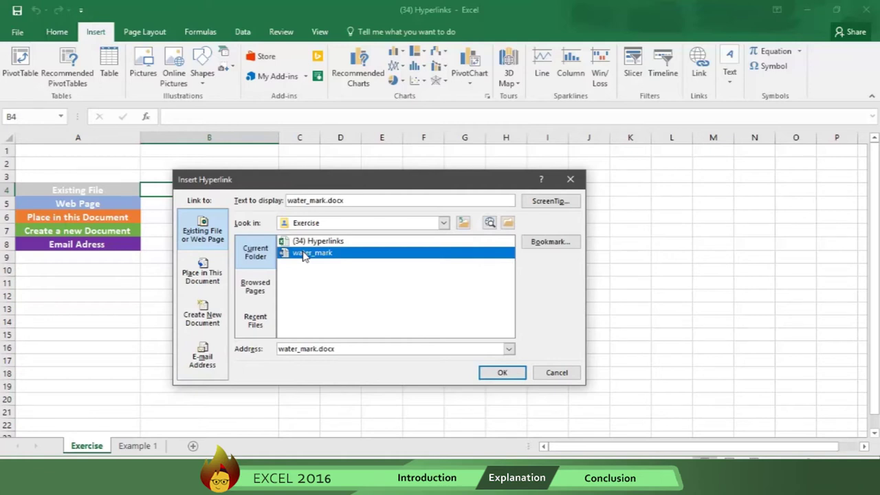
click(370, 200)
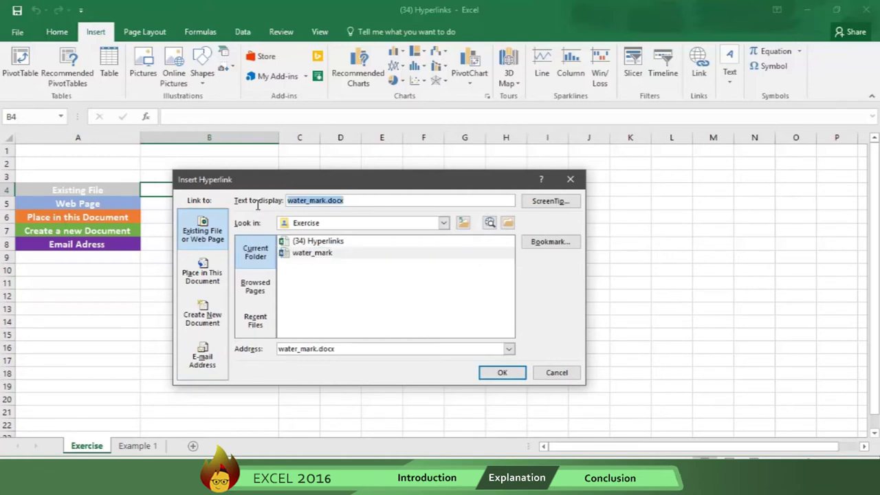
text(Test 1)
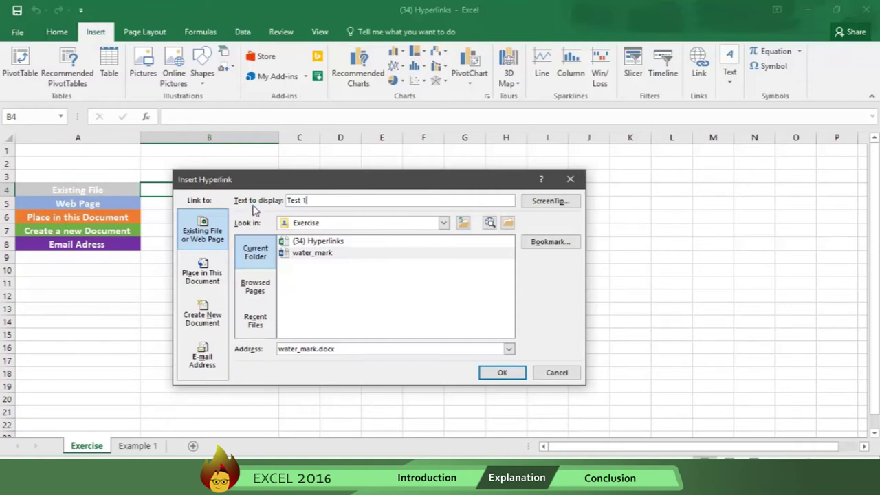
click(494, 375)
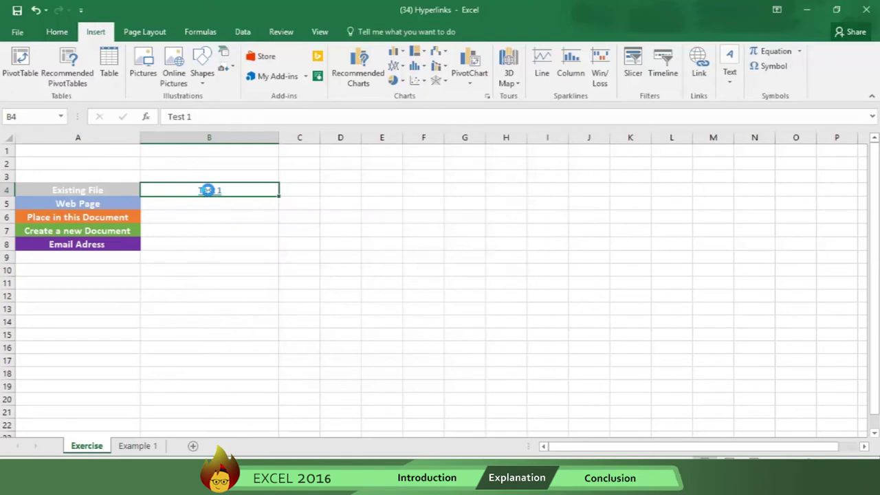
click(207, 191)
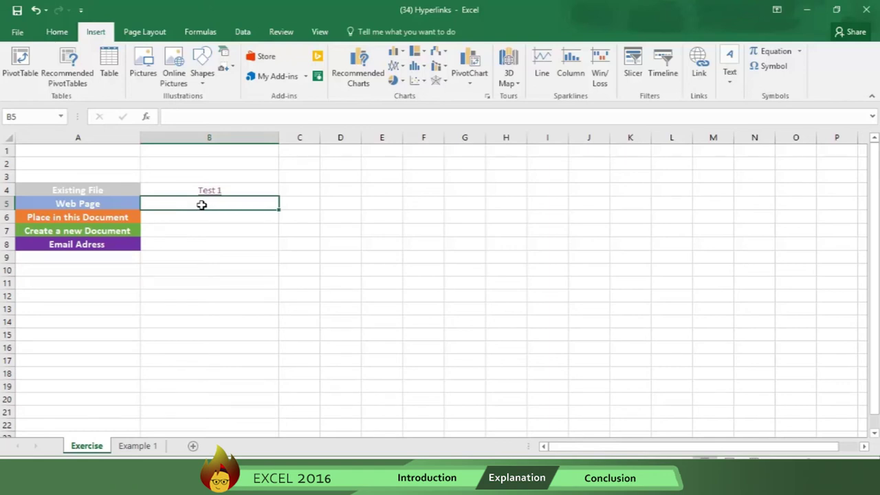
key(ctrl+k)
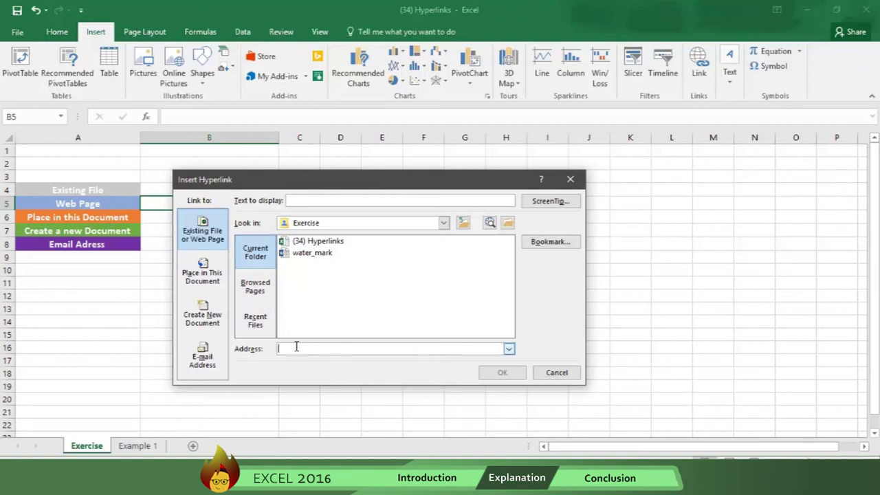
Step: Paste the YouTube channel URL as B5's address, label it 'BurnToLearn', and test the link
text(http://youtube.com/c/BurntoLearn)
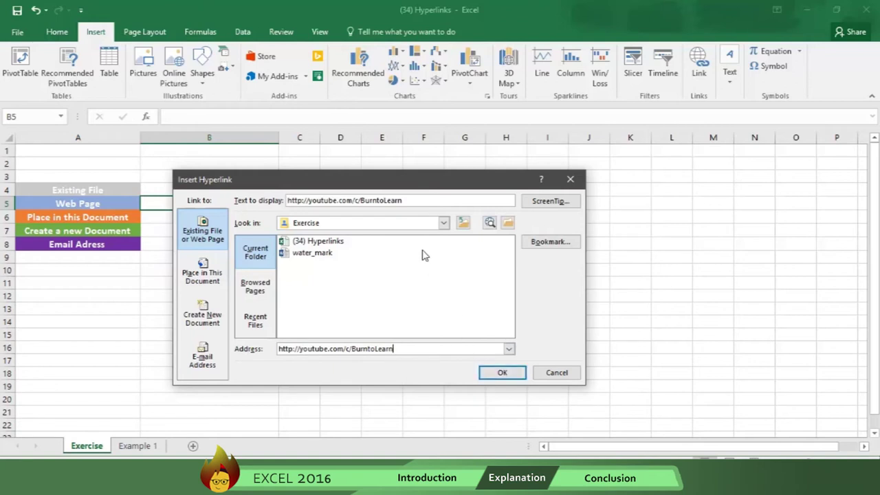
drag(412, 200, 230, 180)
text(BurnToLearn)
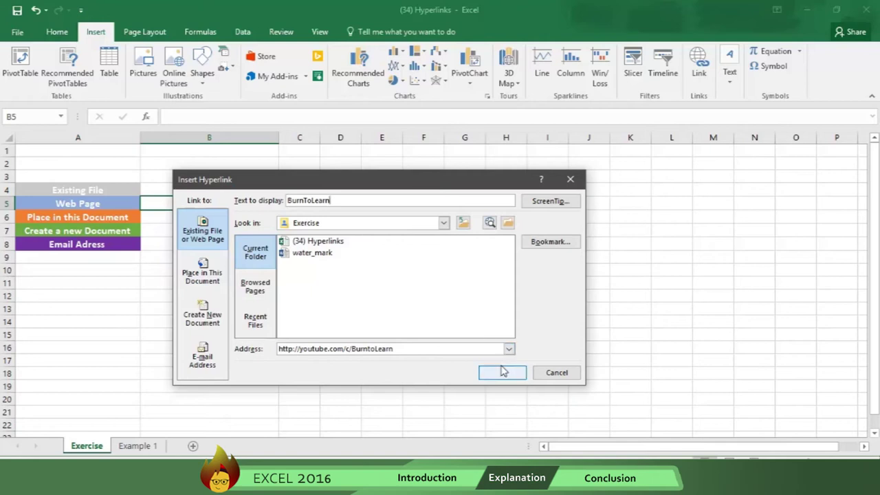
click(501, 372)
click(211, 203)
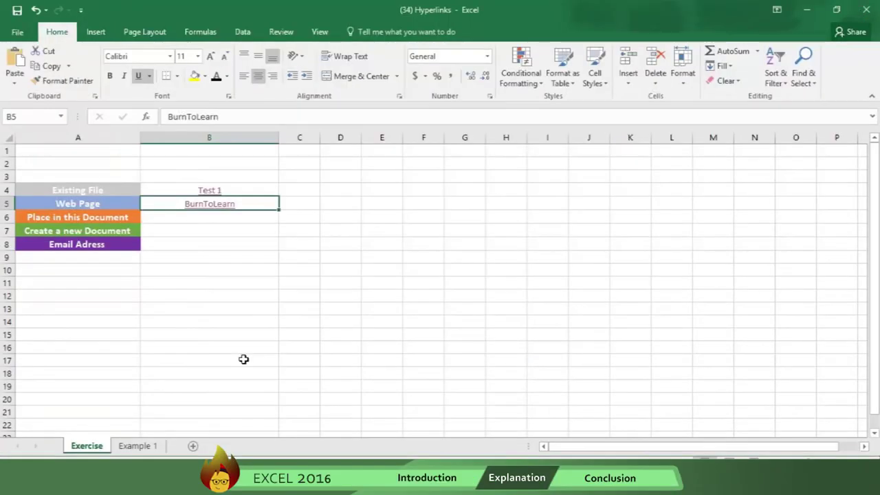
click(210, 222)
Step: Link B6 to cell C4 on the Example 1 sheet, test the jump, and return to Exercise
key(ctrl+k)
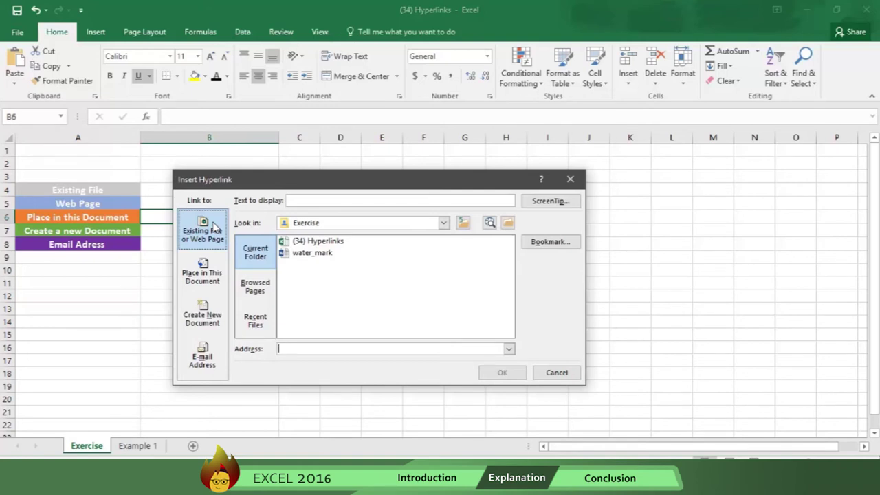
click(211, 279)
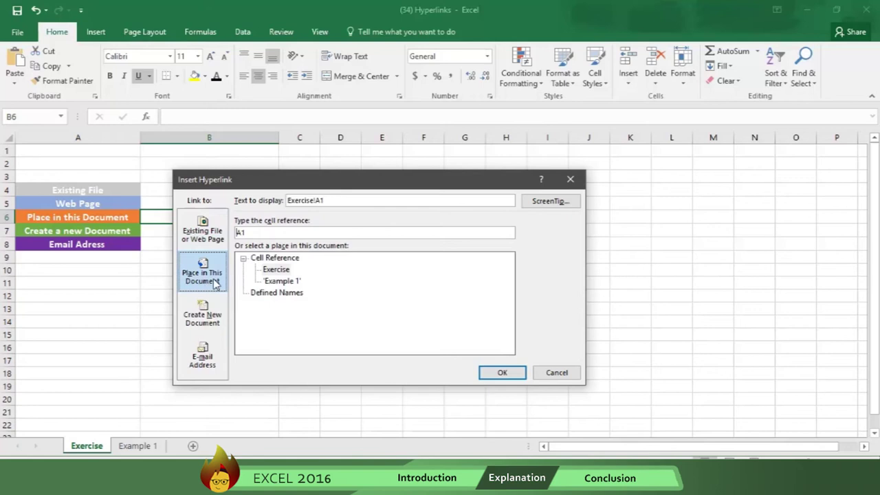
click(281, 282)
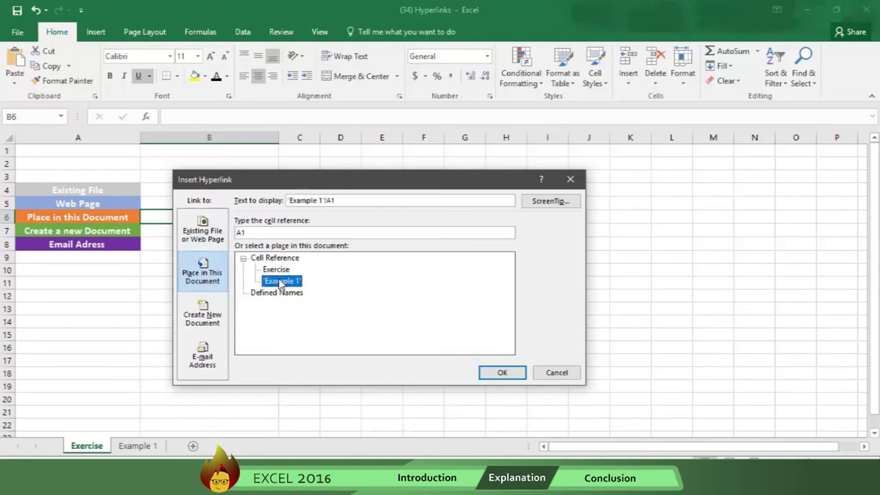
drag(270, 232, 233, 232)
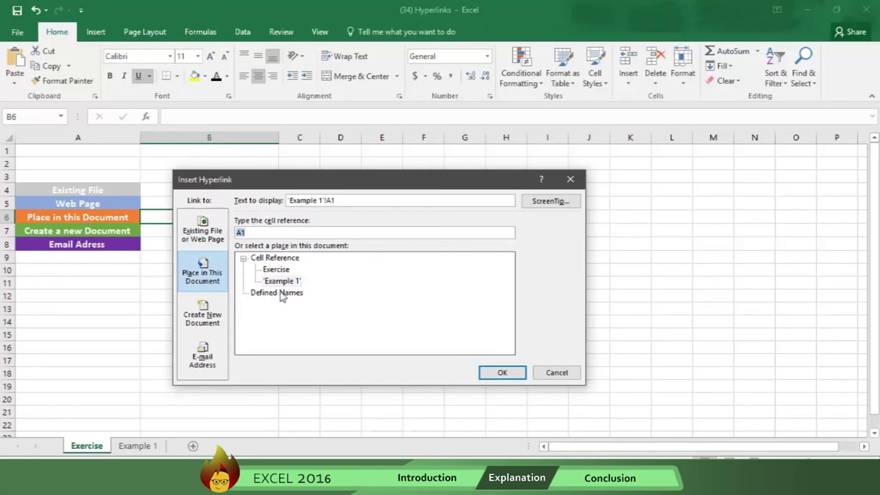
text(C4)
click(482, 375)
click(218, 218)
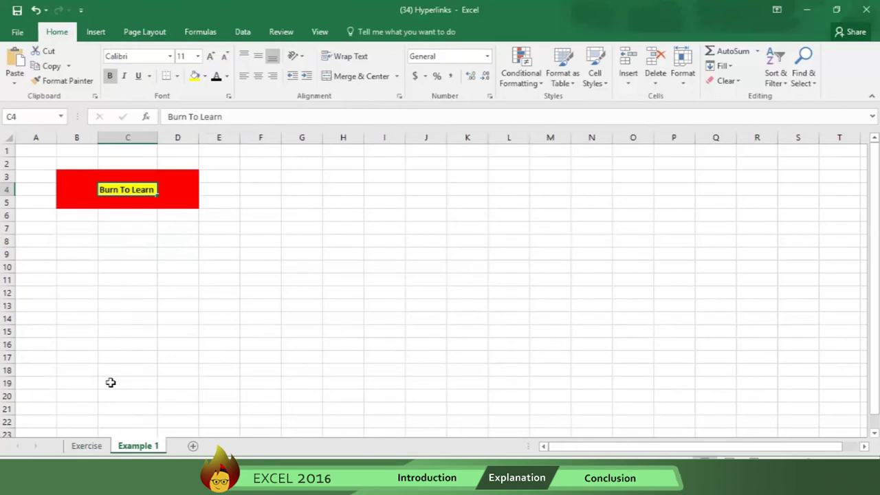
click(86, 447)
click(211, 231)
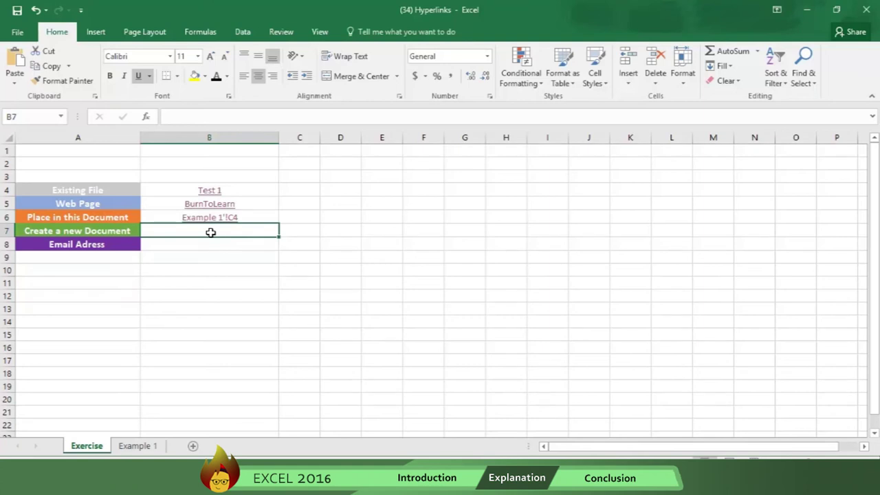
Step: Make B7 create a new document named 'Burn To Learn' set to edit later, then follow it
key(ctrl+k)
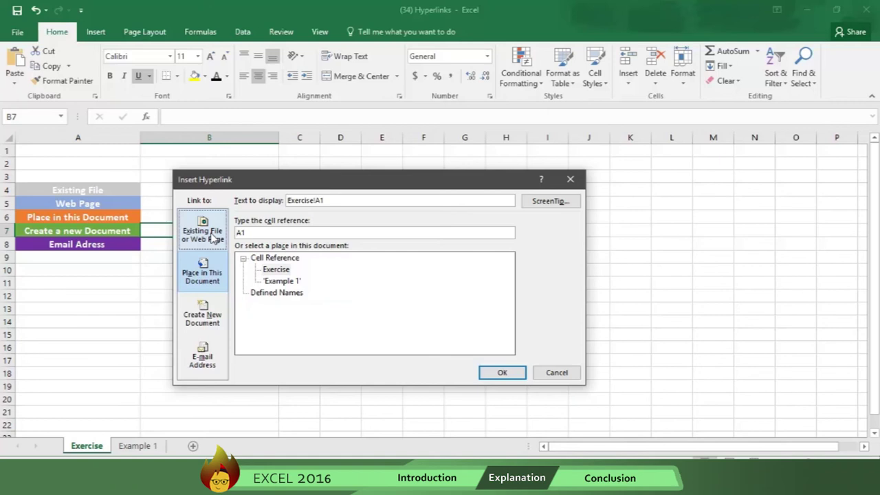
click(203, 307)
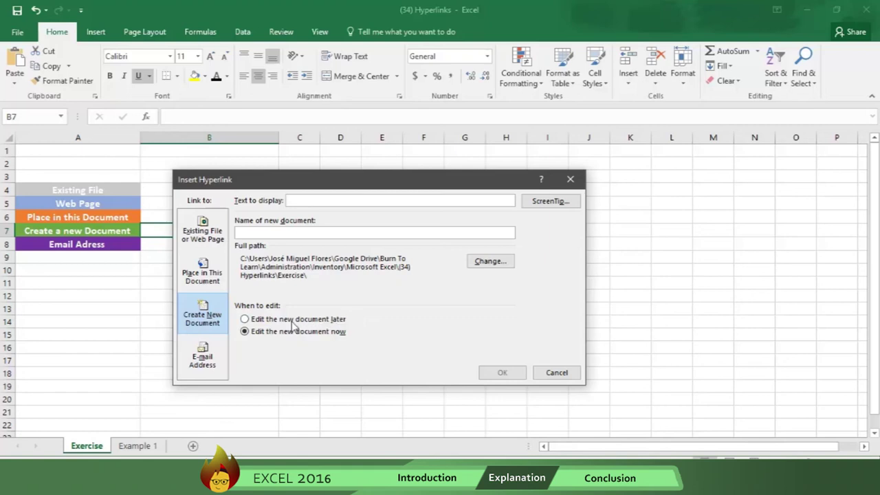
click(244, 320)
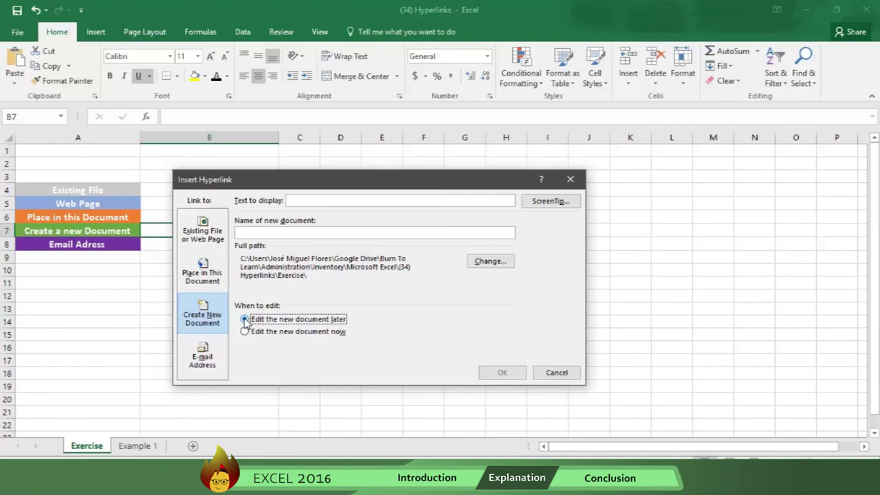
text(Burn To Learn)
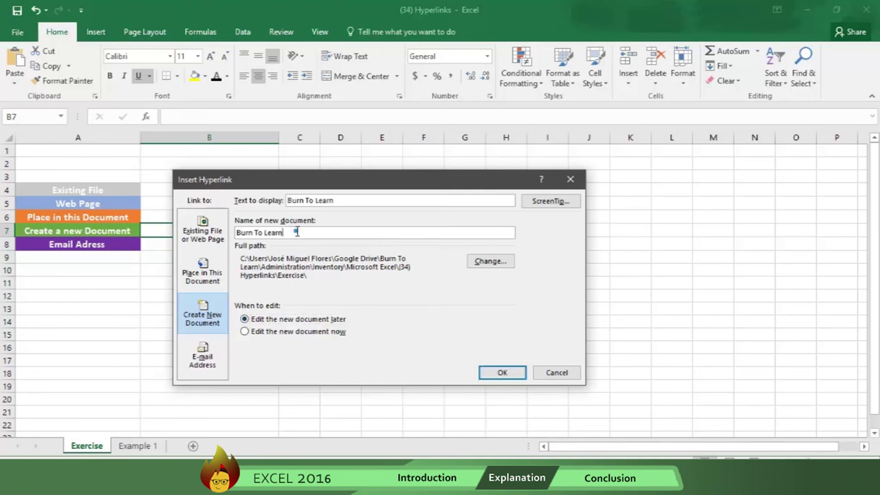
click(502, 372)
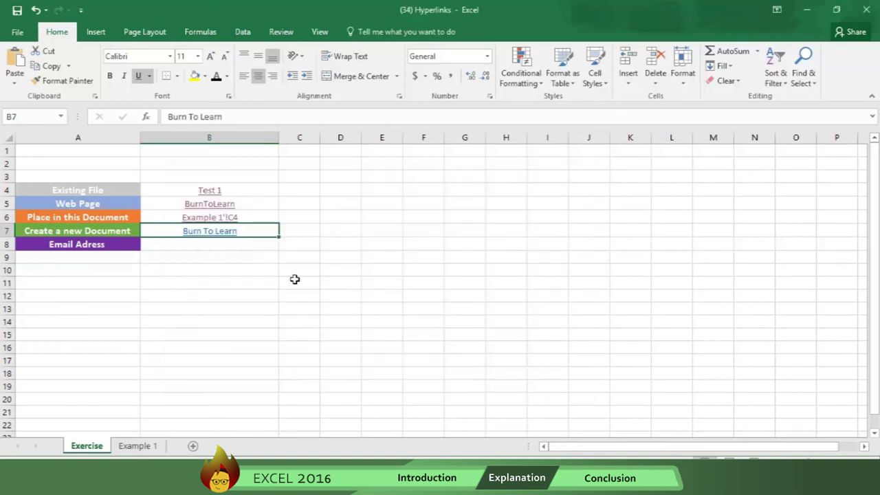
click(210, 231)
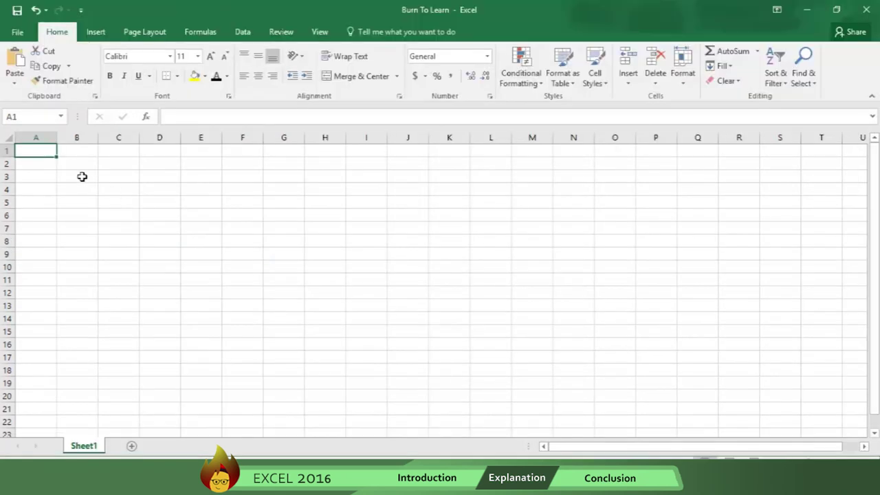
Step: Enter HELLO WORLD in cell B3 of the new Burn To Learn workbook
click(82, 177)
text(HELLO WORLD)
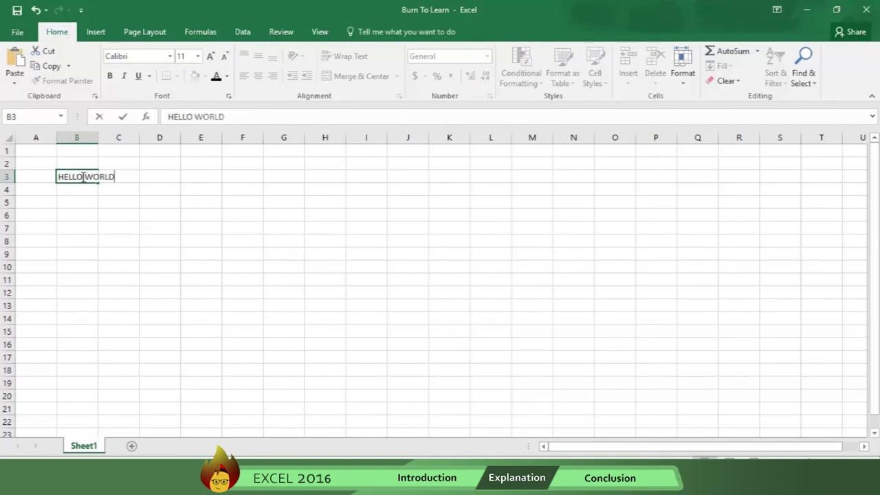
key(ctrl+Return)
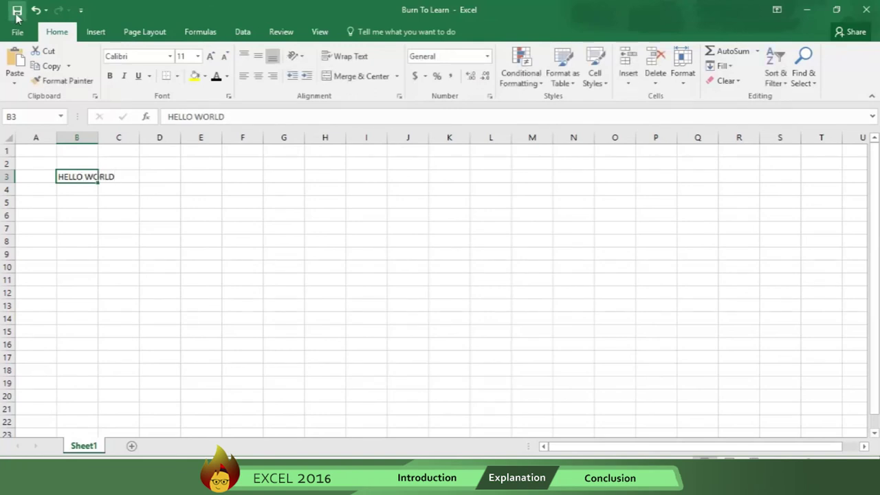
Step: Close the workbook, reopen it via the B7 link to verify, then close it again
click(866, 10)
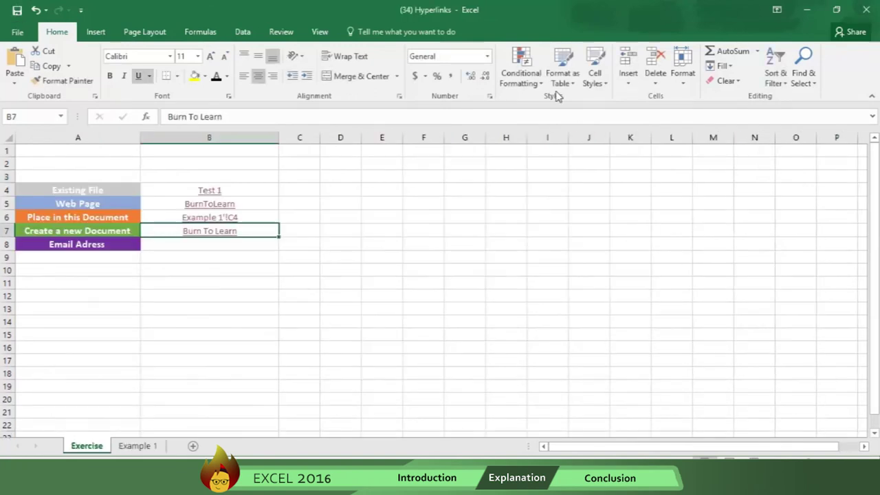
click(210, 231)
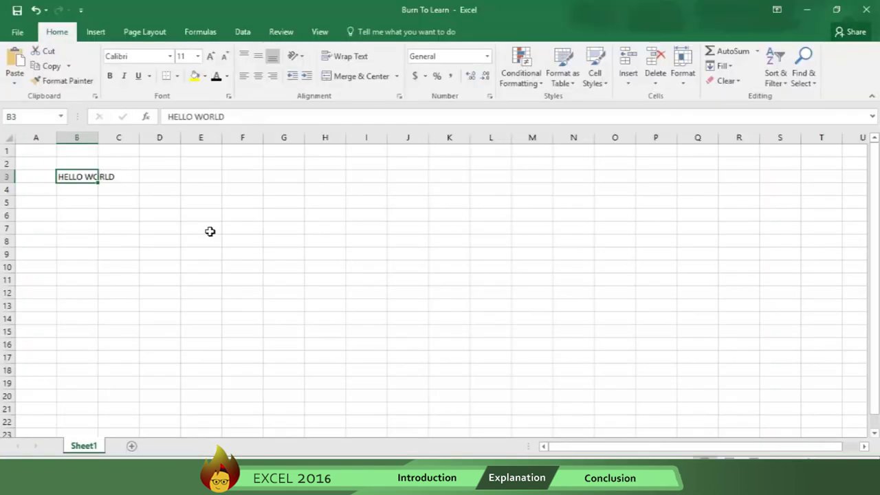
click(866, 10)
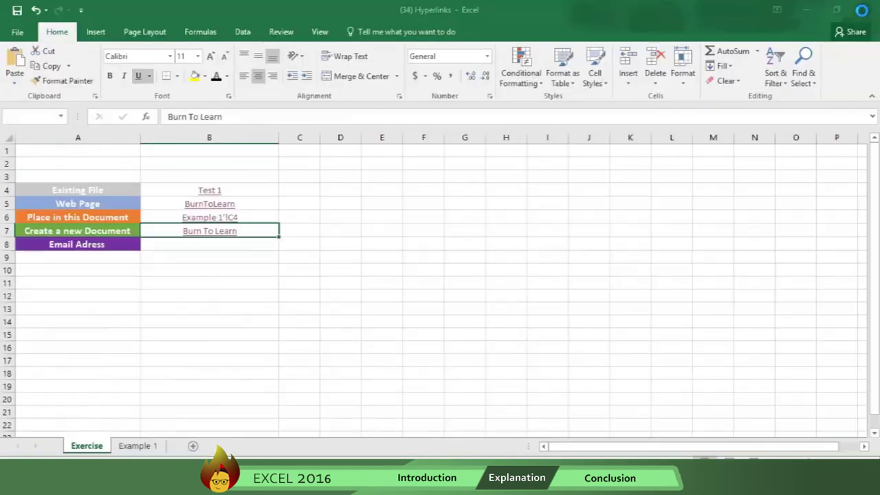
click(208, 247)
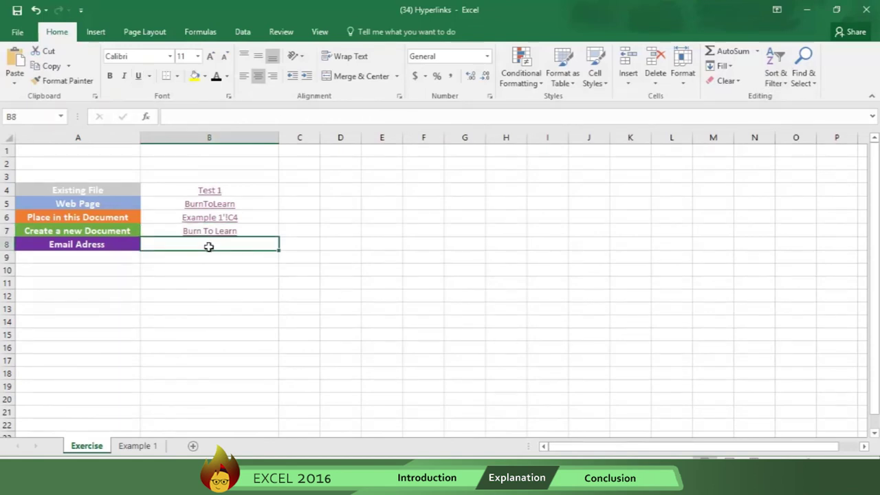
Step: Link B8 to an e-mail to the admin address with subject and display text 'Suggestions'
key(ctrl+k)
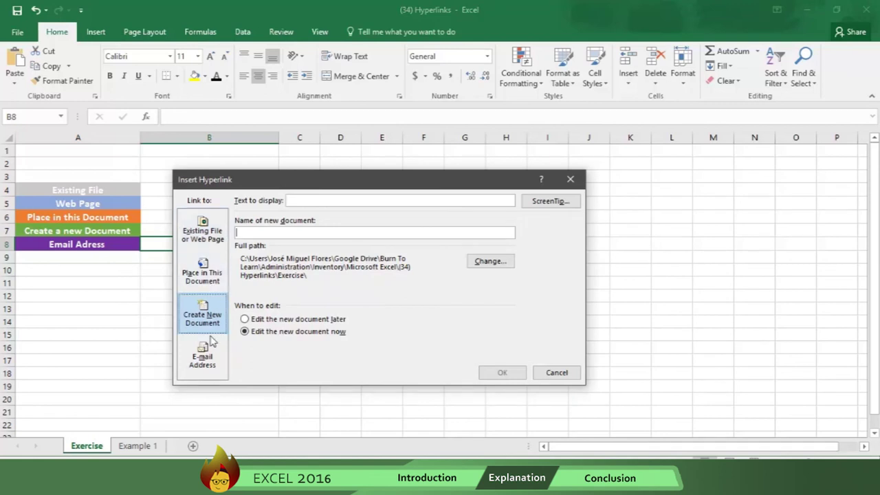
click(209, 364)
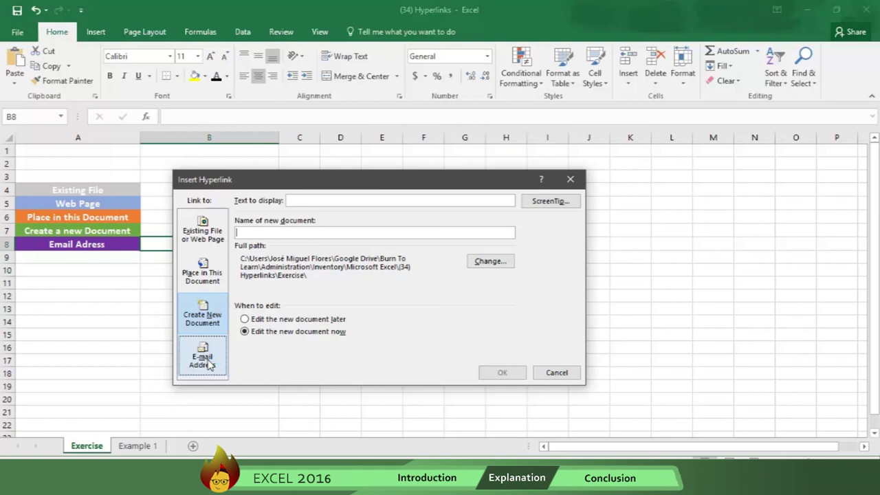
click(210, 364)
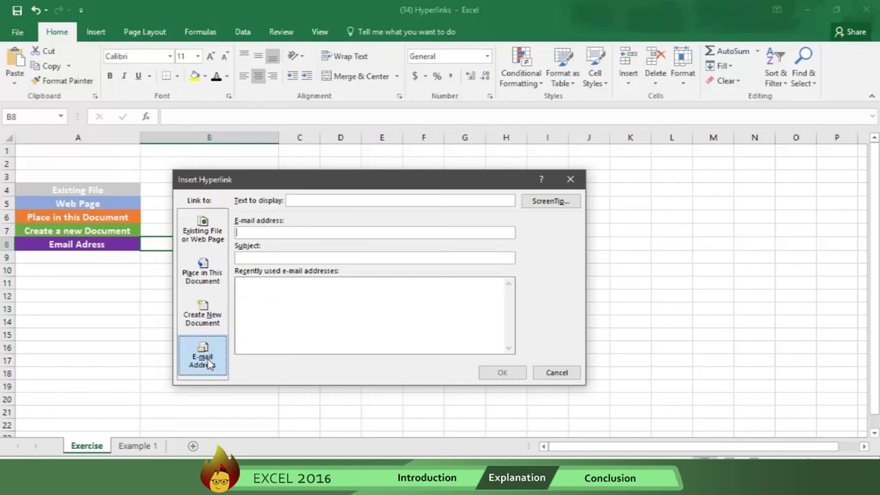
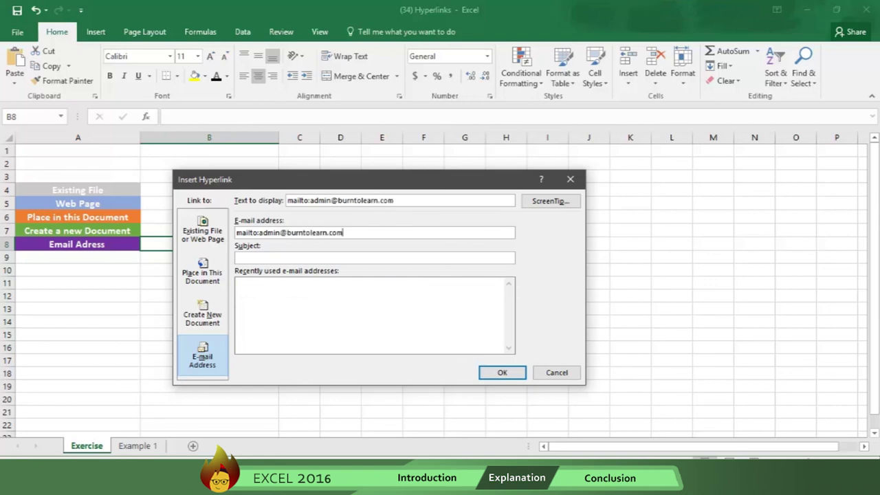
click(308, 257)
text(Suggestions)
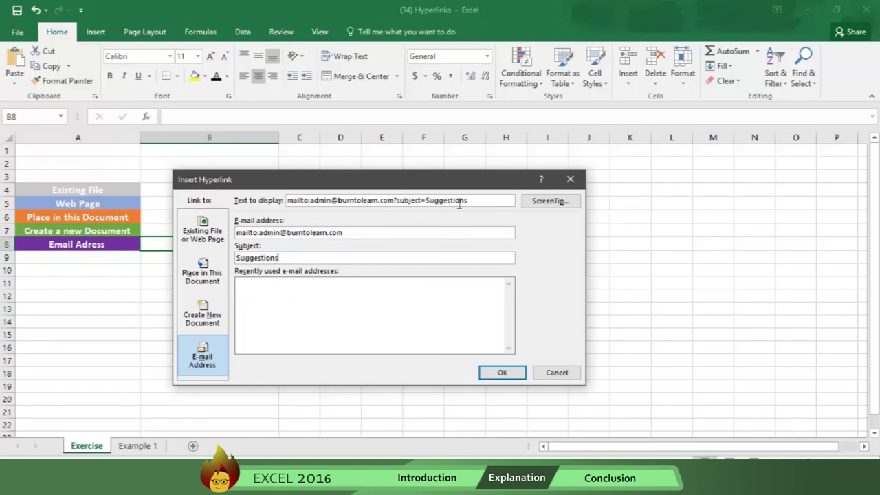
drag(477, 200, 288, 200)
text(Suggestio)
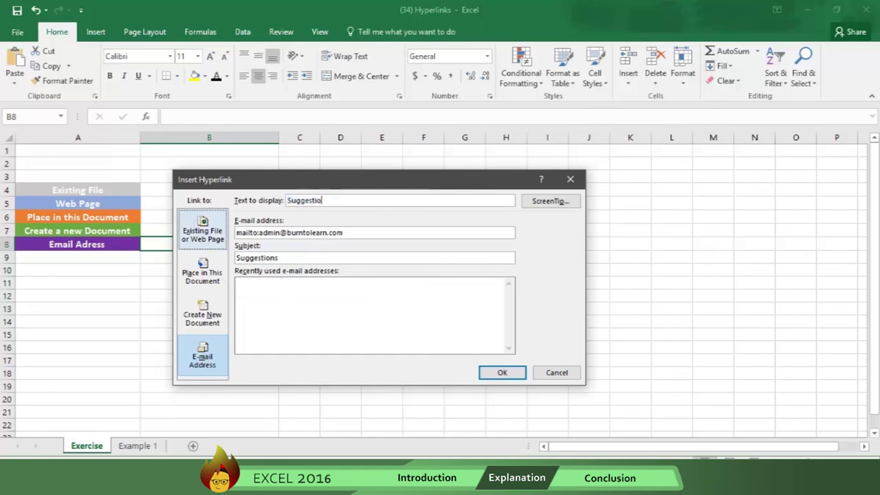
click(501, 372)
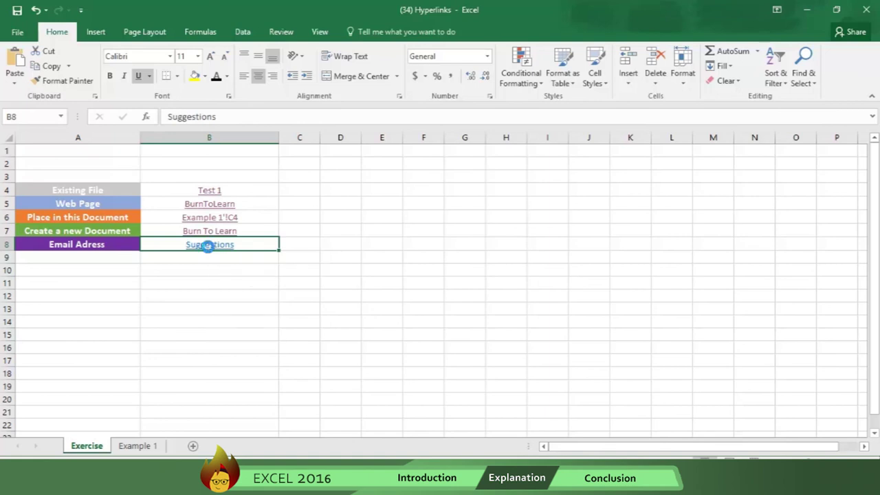
click(211, 249)
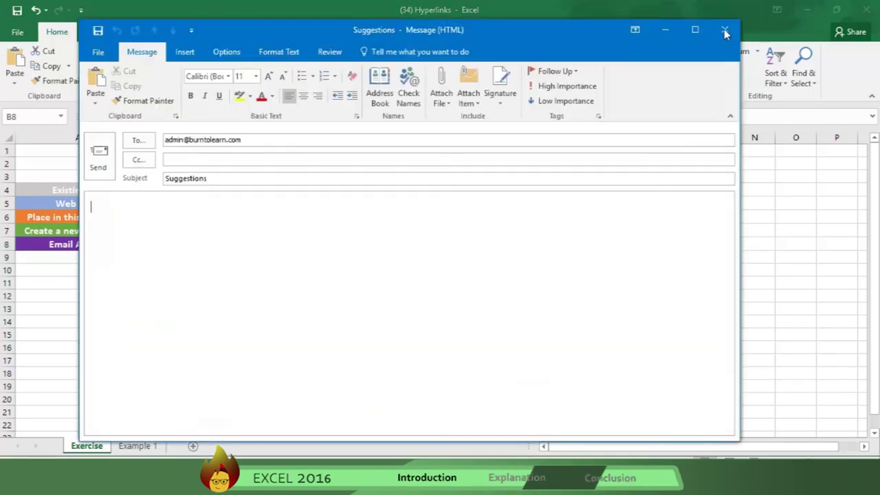
click(725, 30)
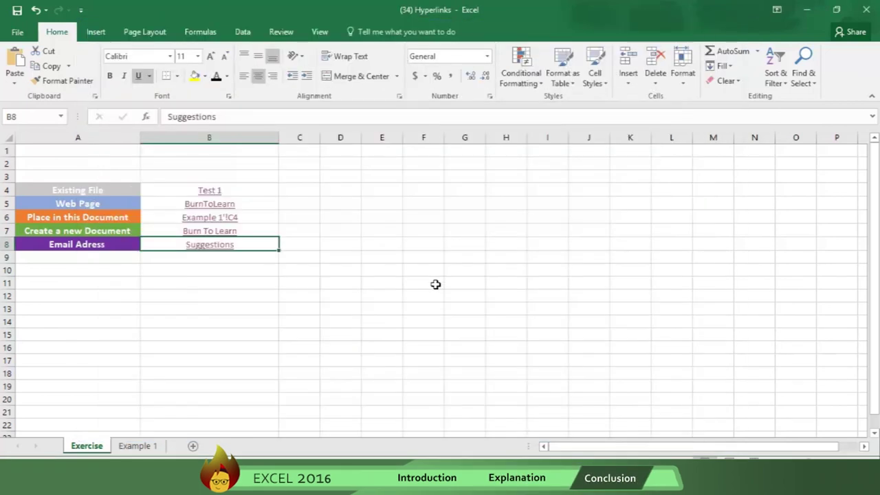